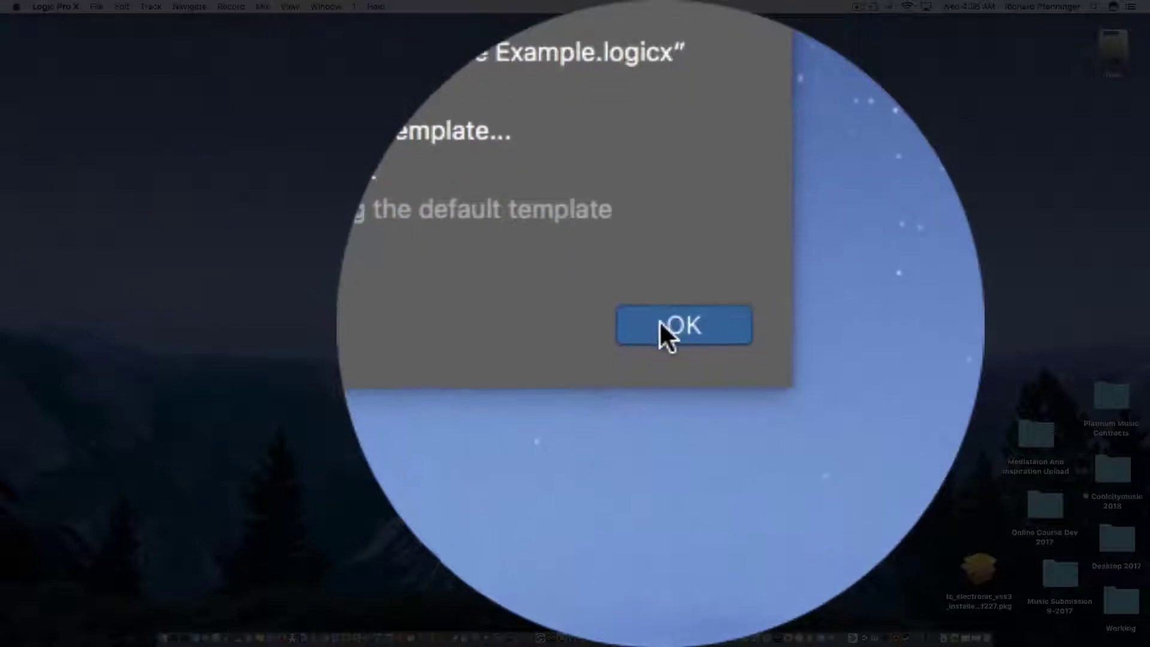
Start a new project and create one software instrument track with the Default Patch, Output 1 + 2 and the Library open
left_click(665, 326)
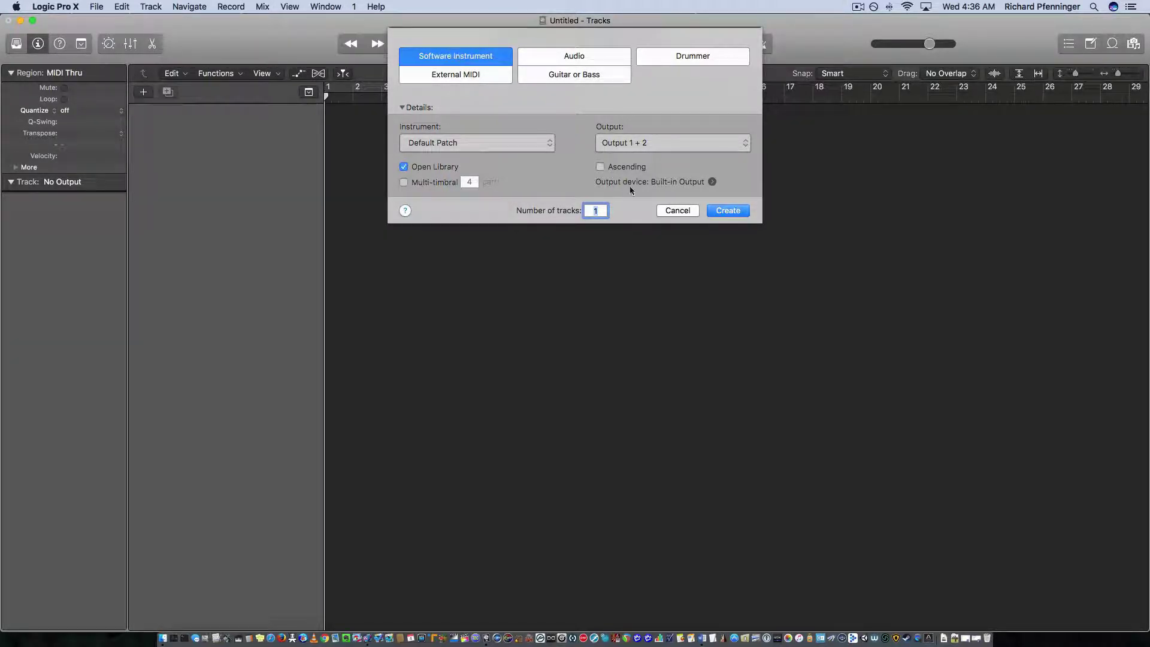
left_click(725, 211)
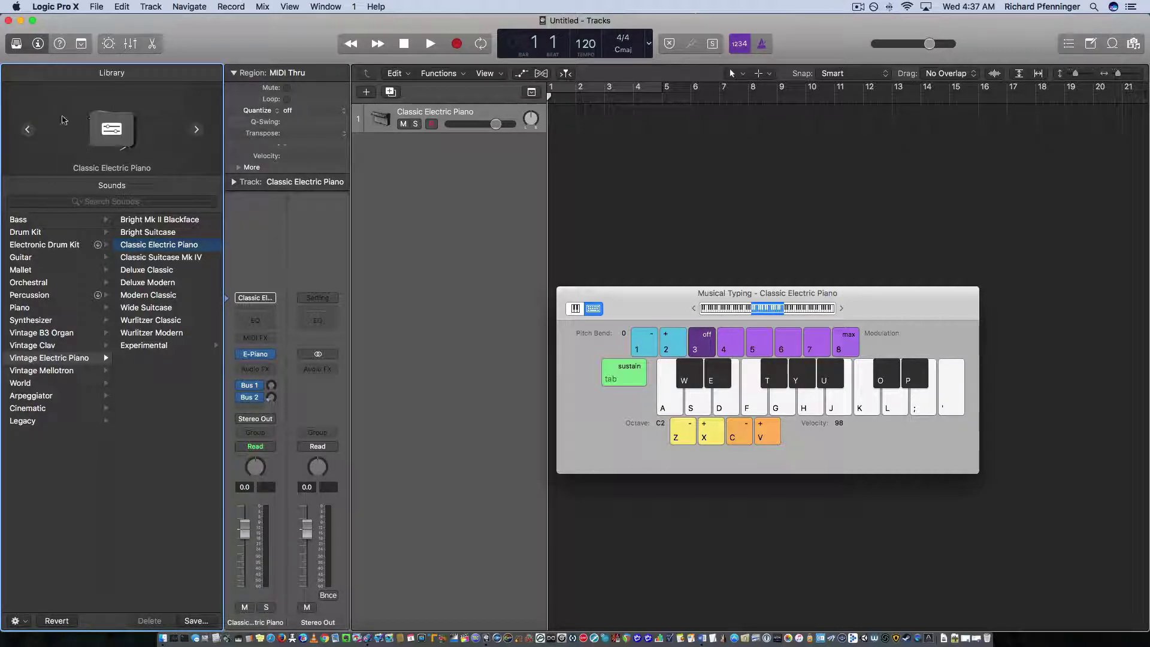
Hide the Inspector and the Library, and show both again
left_click(39, 46)
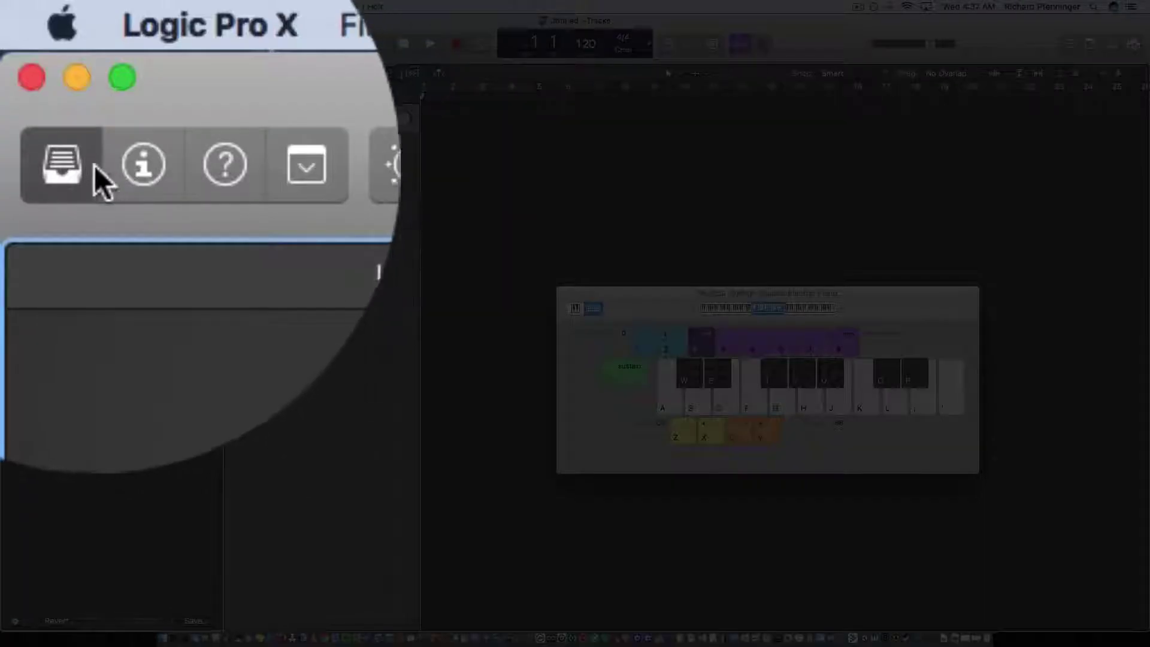
left_click(16, 43)
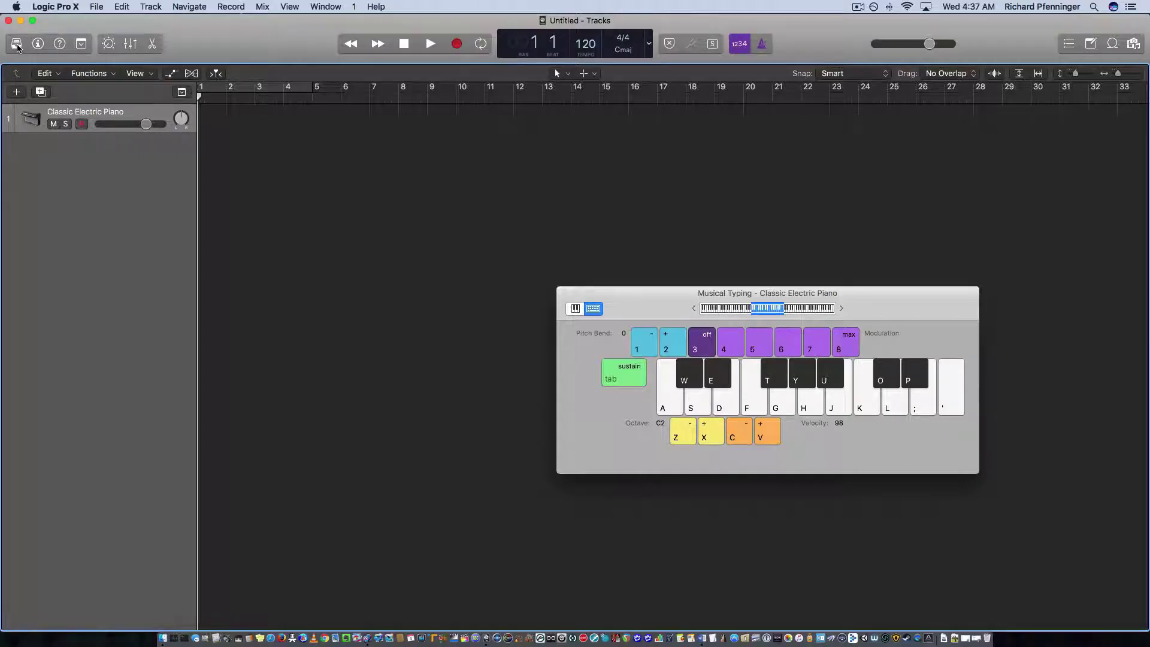
left_click(16, 44)
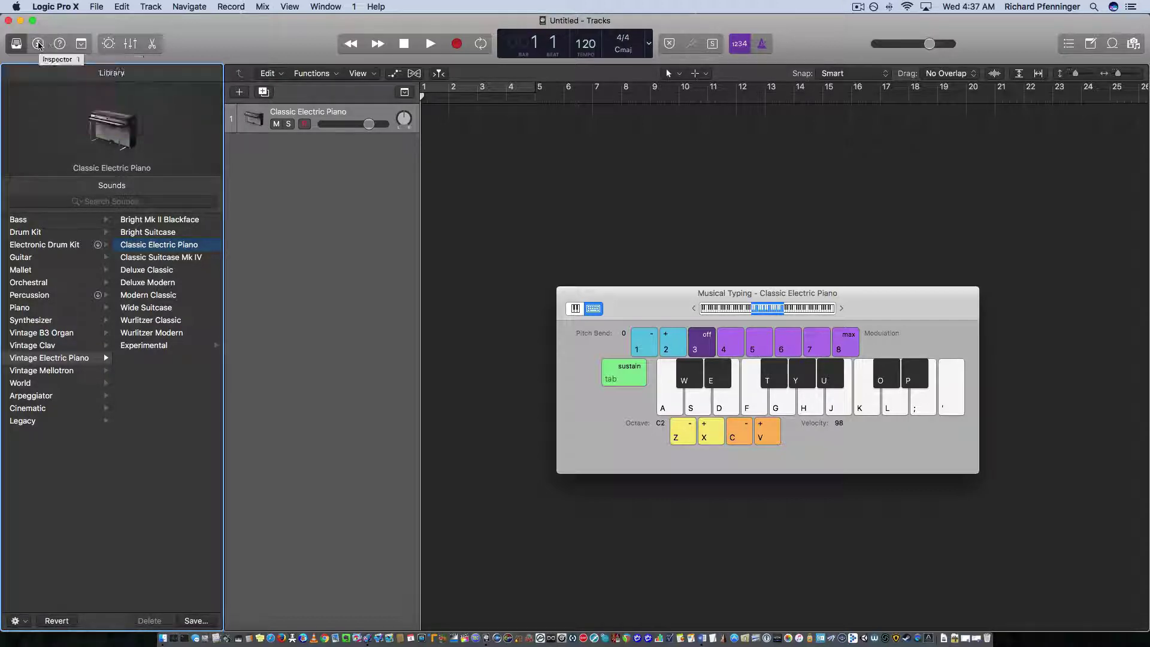
left_click(38, 44)
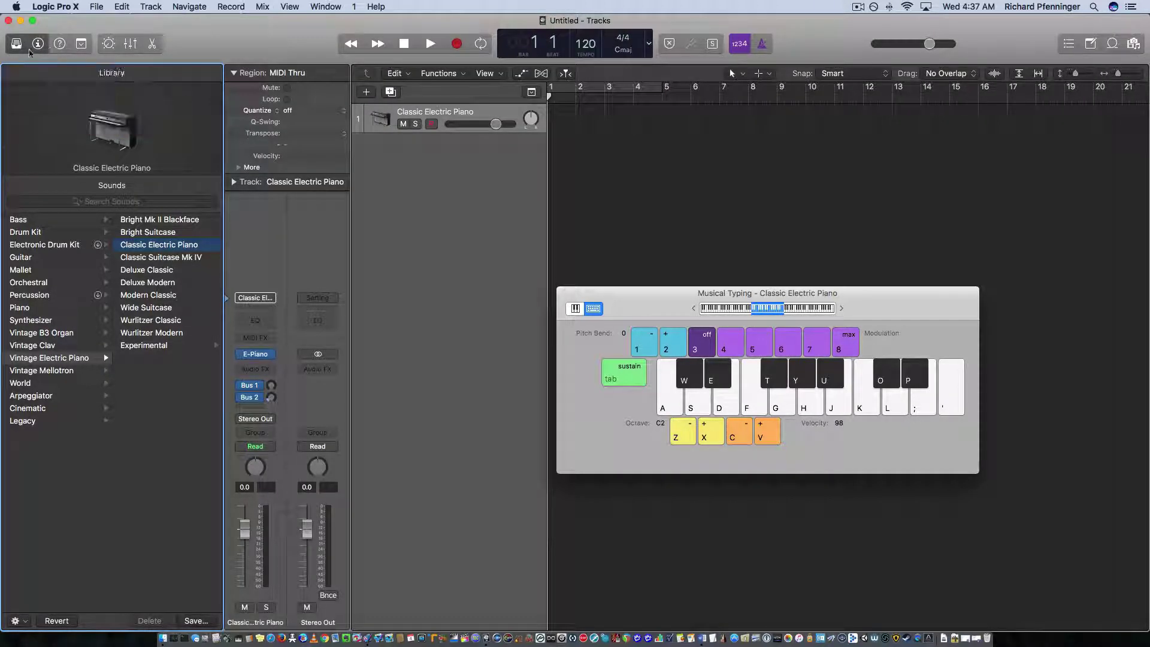
Play test notes of the Classic Electric Piano on the Musical Typing keyboard, including D, F, G, H, J and K
mouse_move(69, 147)
left_click(758, 405)
left_click(781, 403)
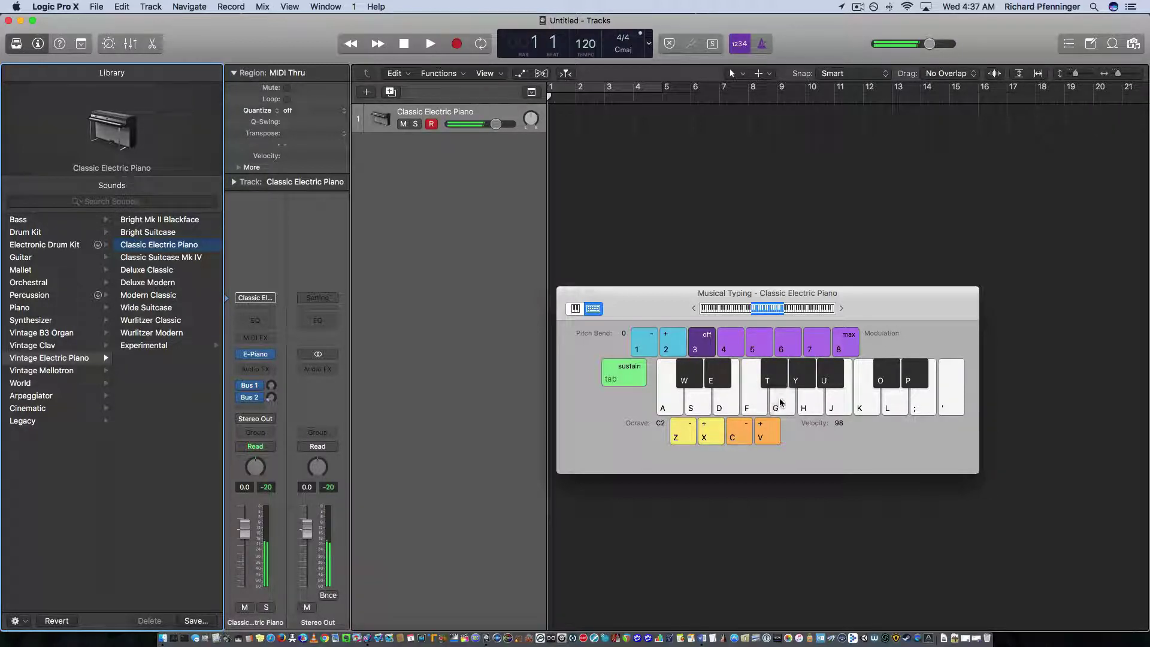
left_click(782, 402)
key("XF86AudioRaiseVolume")
left_click(807, 405)
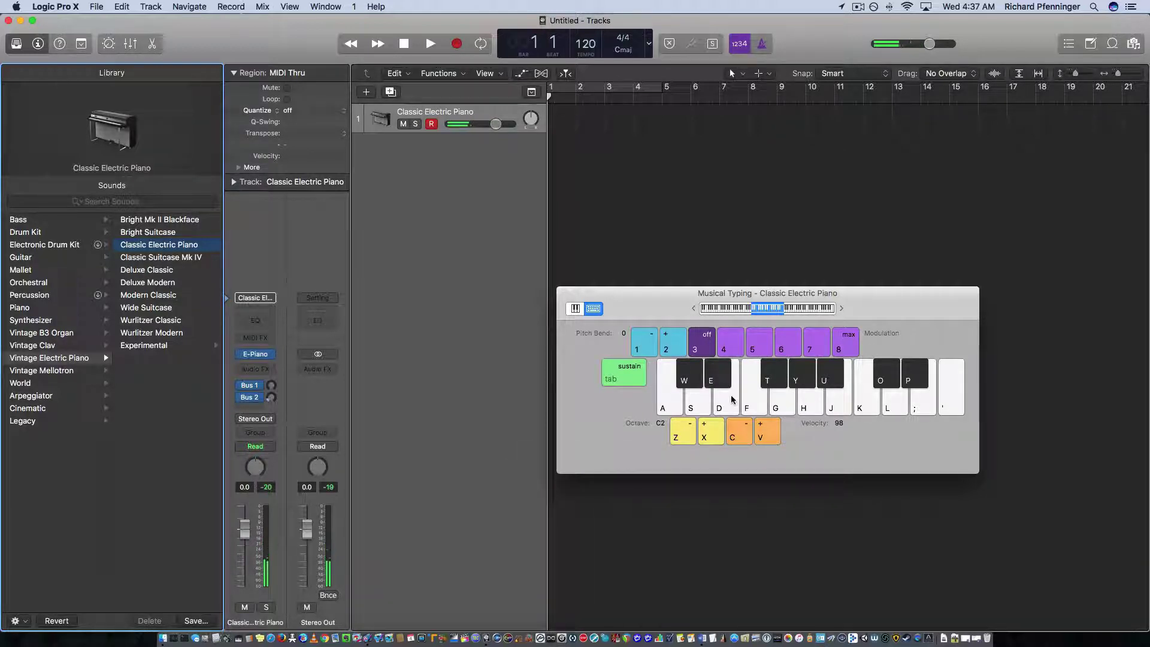
key("f")
key("h")
key("j")
key("k")
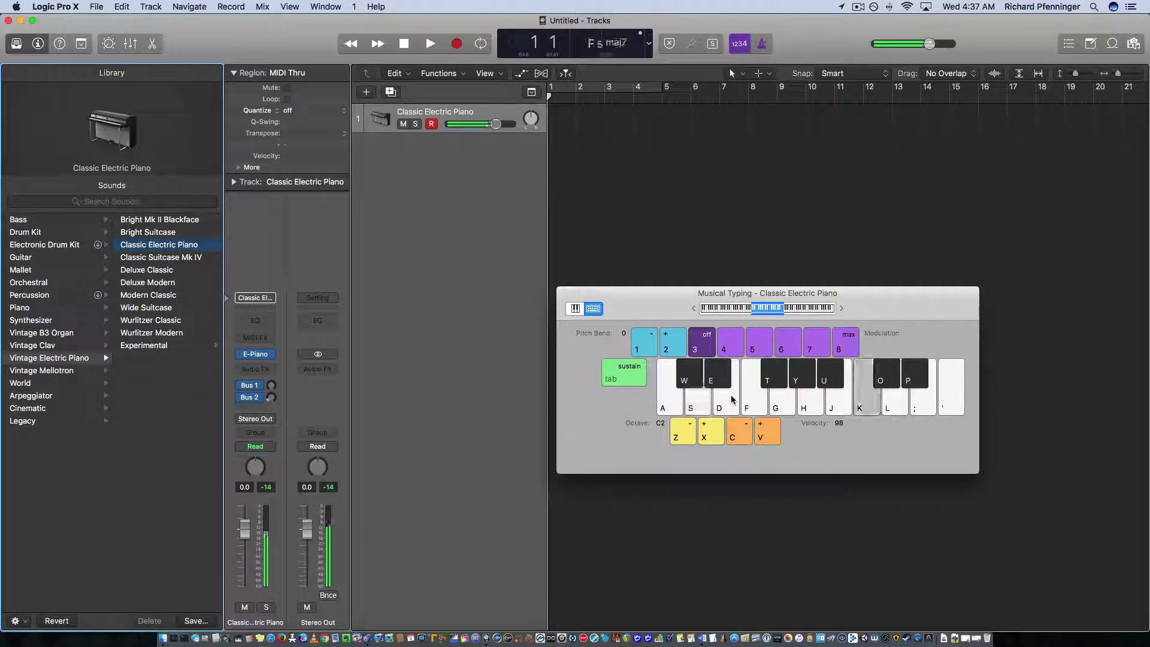
key("d")
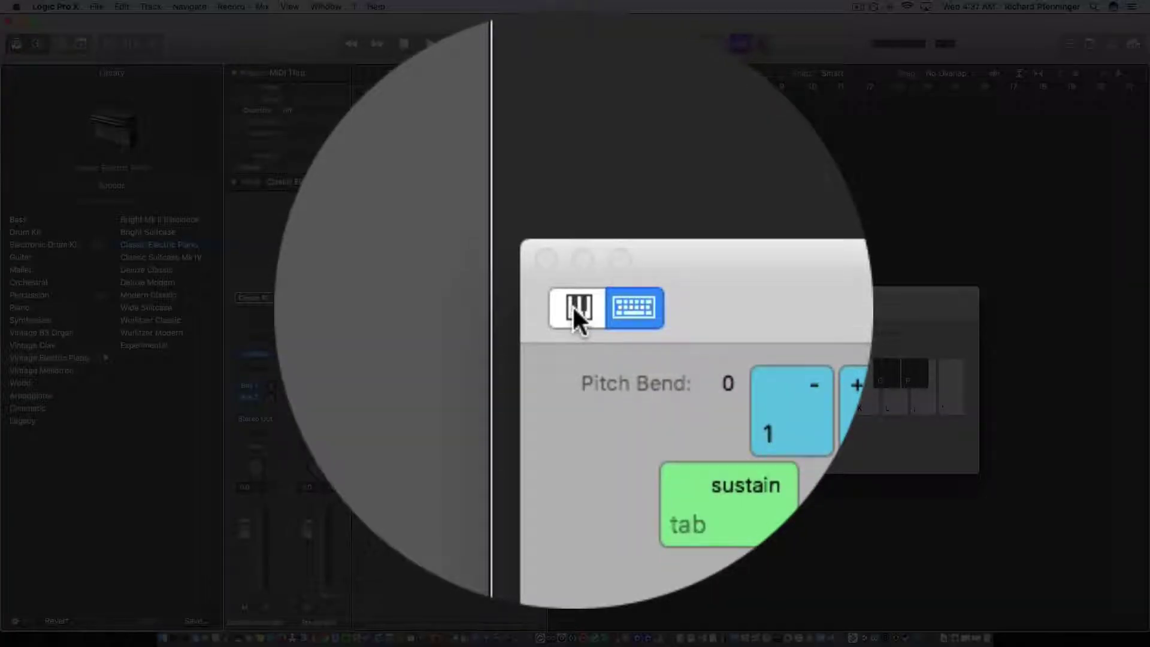
Switch the on-screen keyboard to the piano layout and play several test notes around C4
left_click(574, 309)
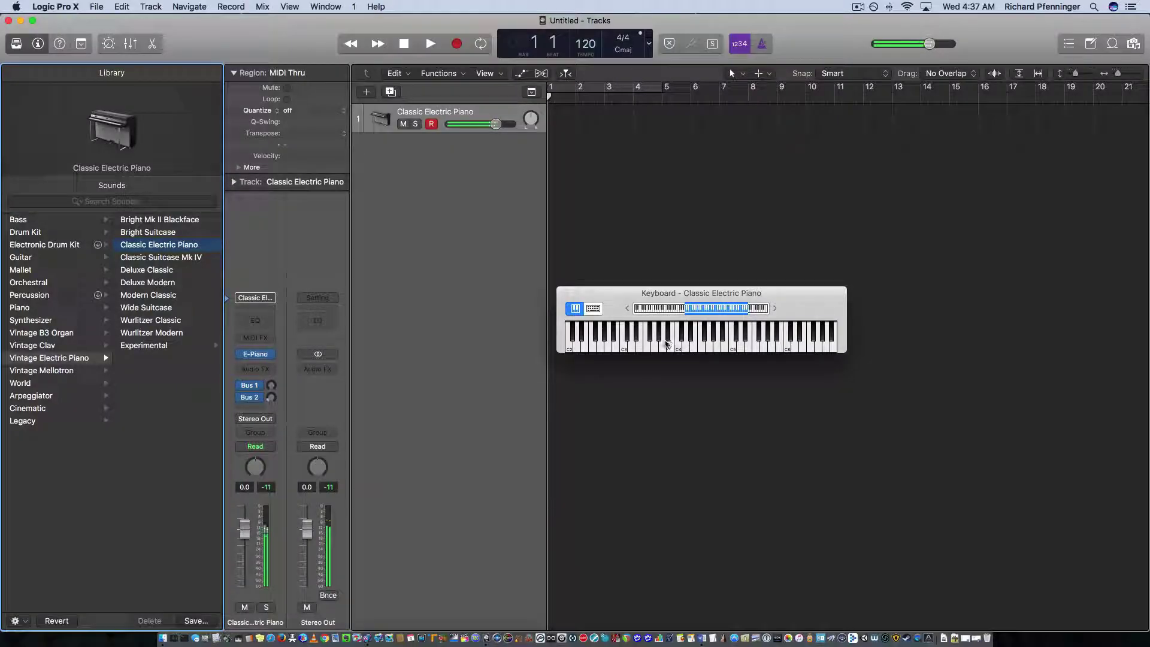
left_click(668, 346)
left_click(684, 346)
left_click(720, 343)
left_click(672, 343)
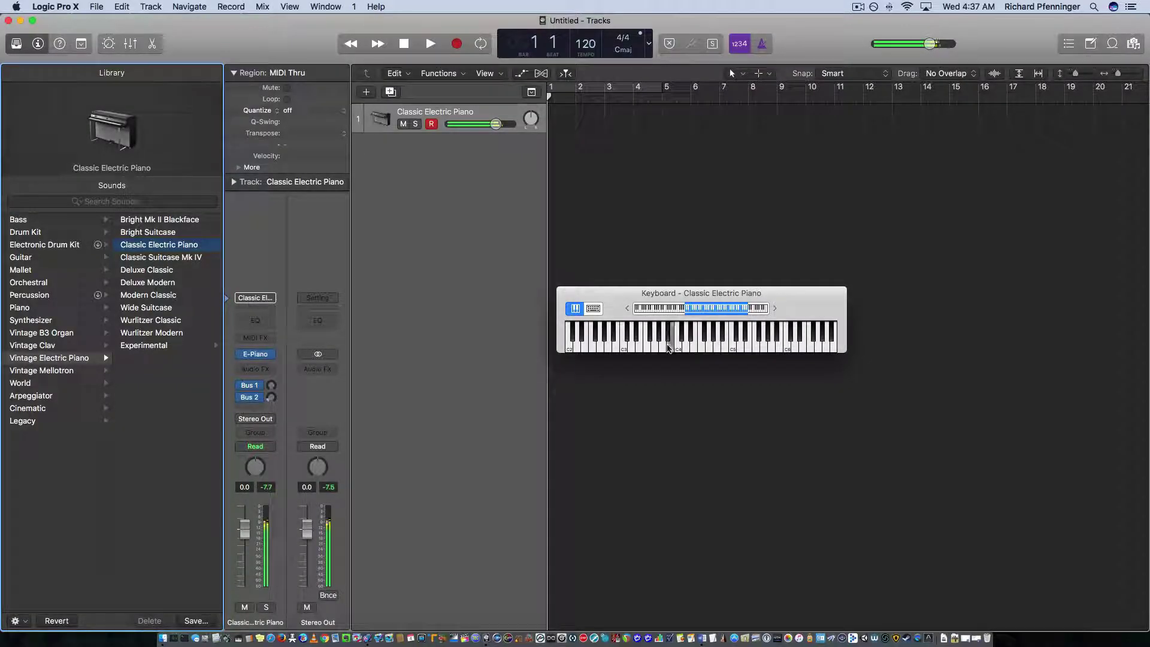
Play test notes in lower and the highest octave ranges of the piano keyboard, and return to the Musical Typing layout
left_click(672, 310)
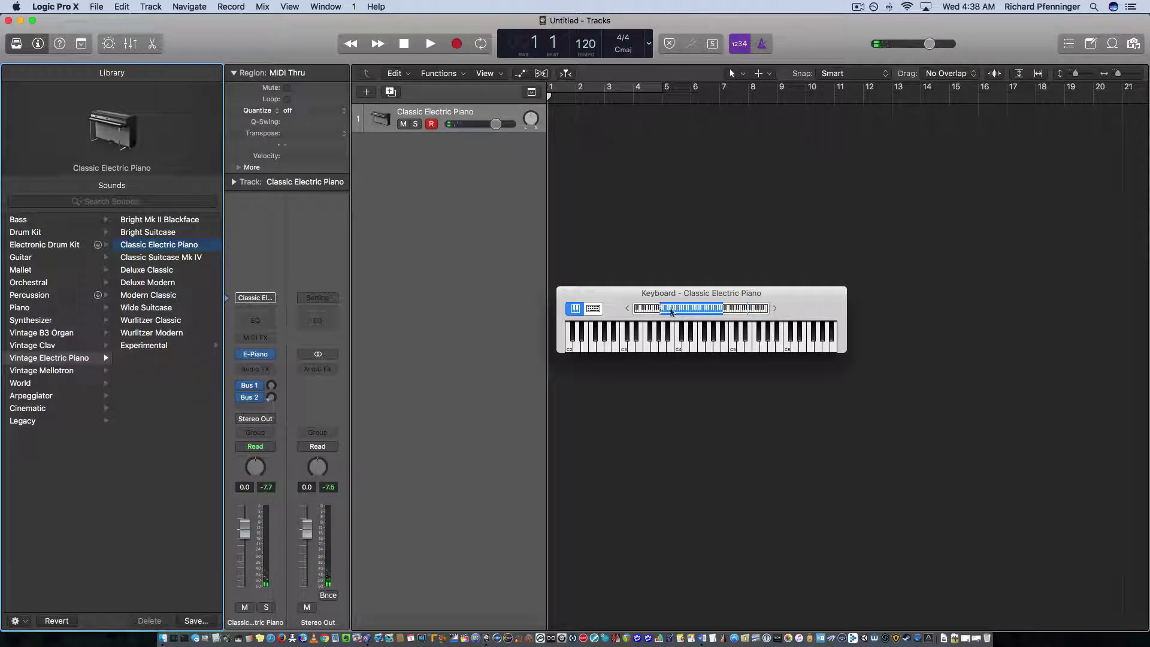
left_click(692, 344)
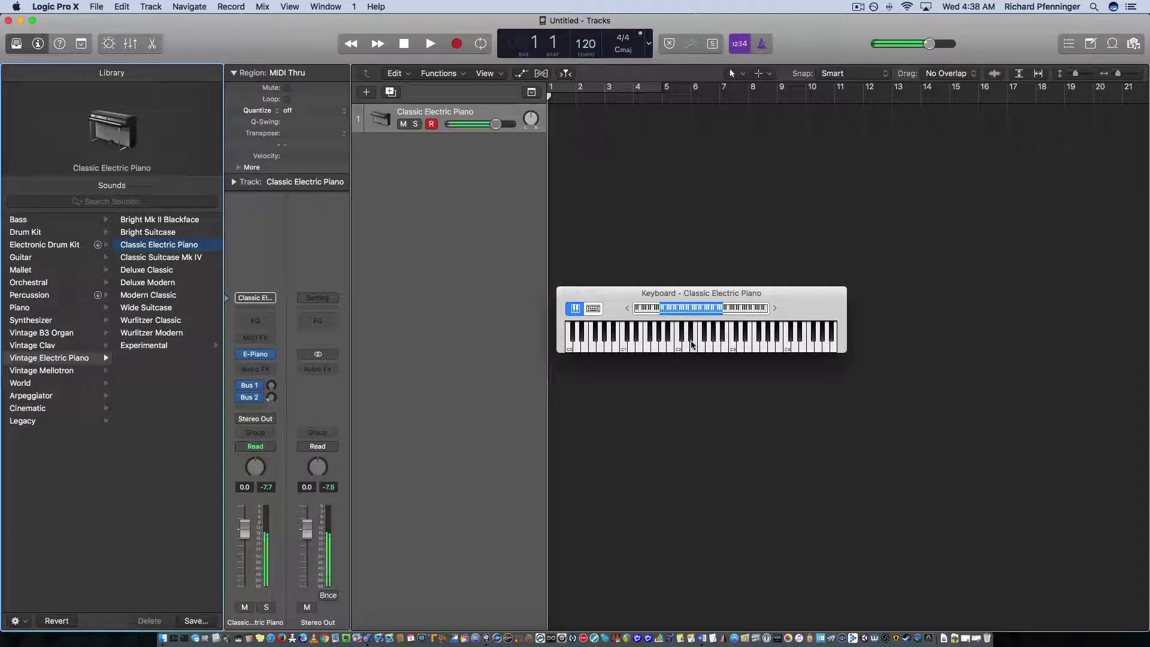
left_click(628, 309)
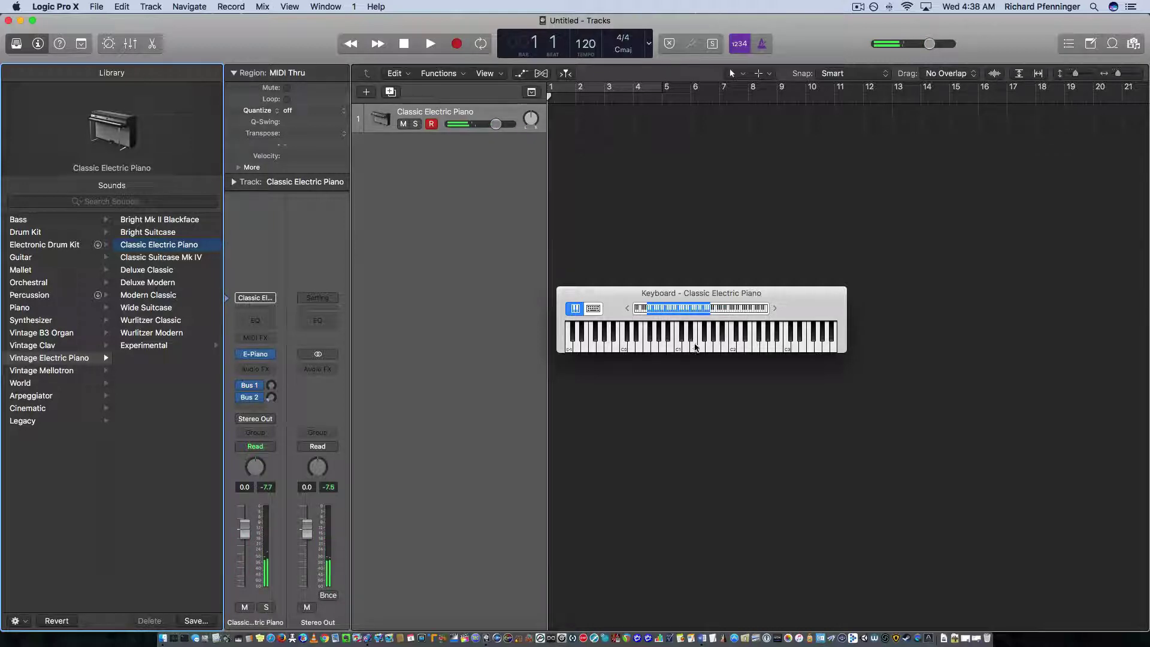
left_click(673, 345)
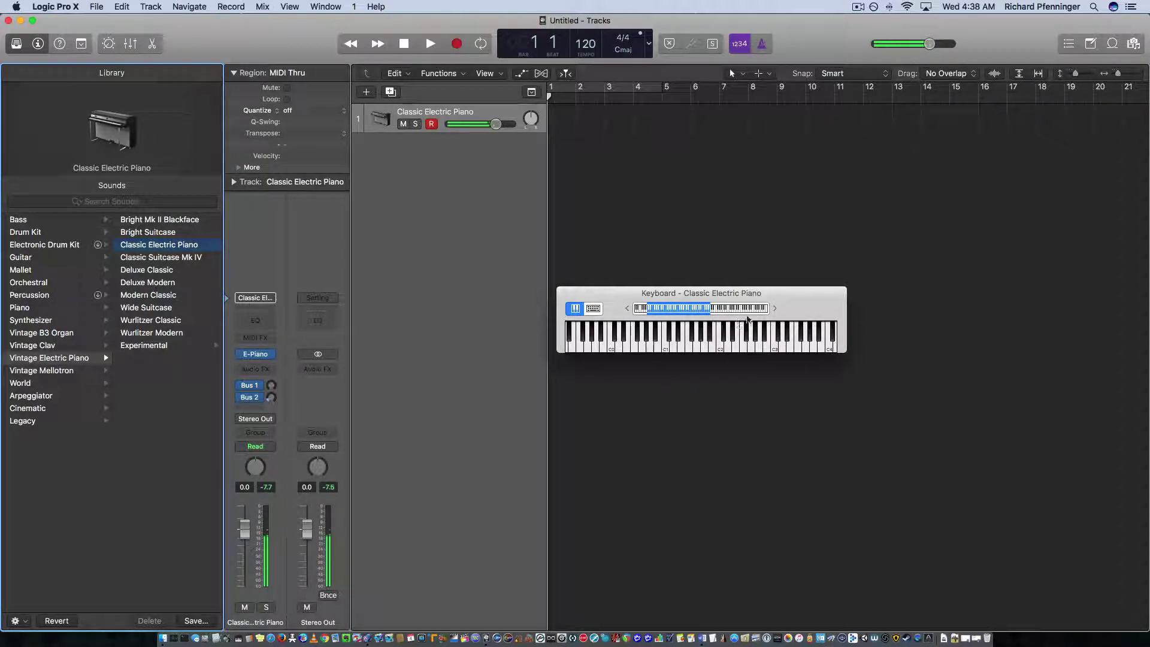
left_click(756, 309)
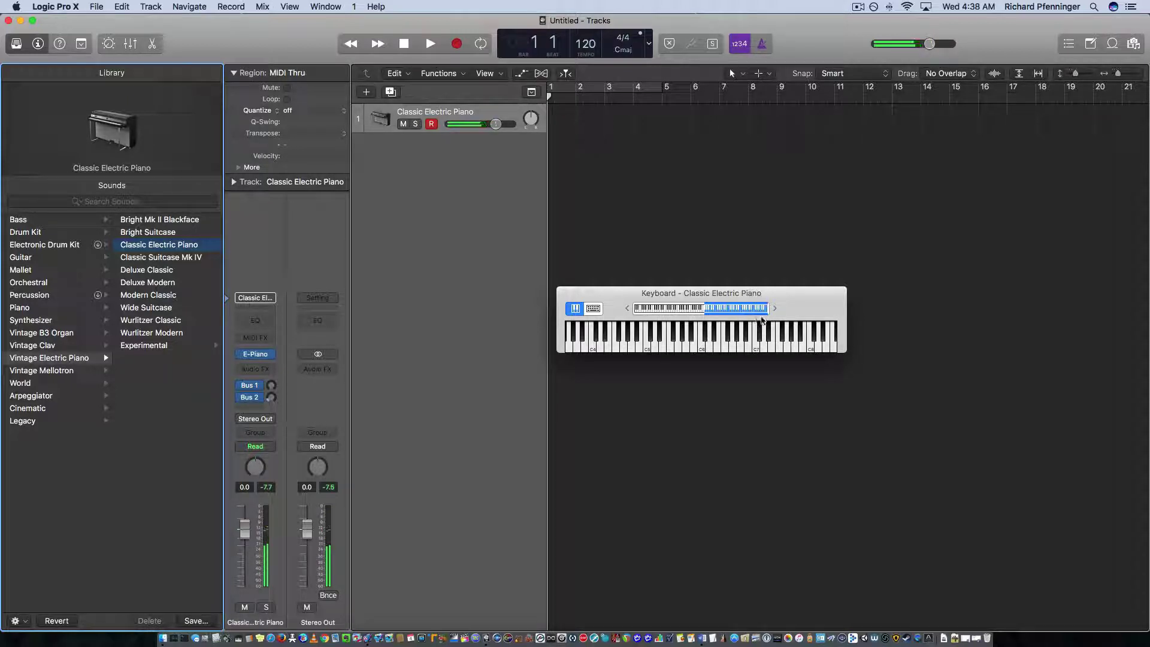
left_click(786, 346)
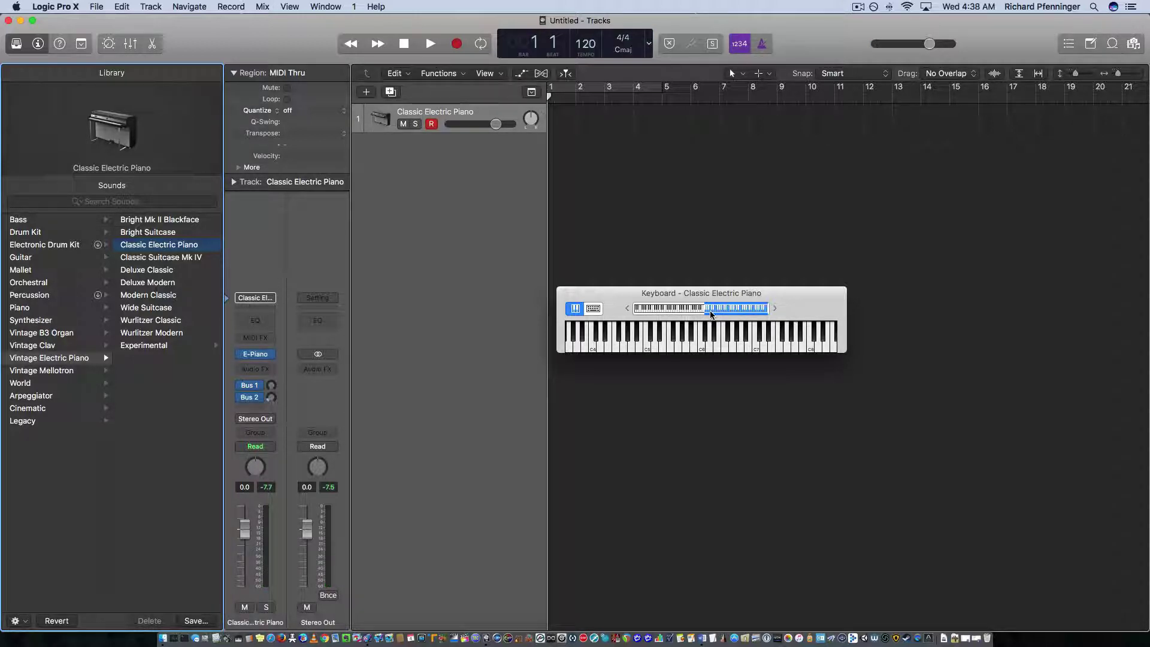
left_click(600, 309)
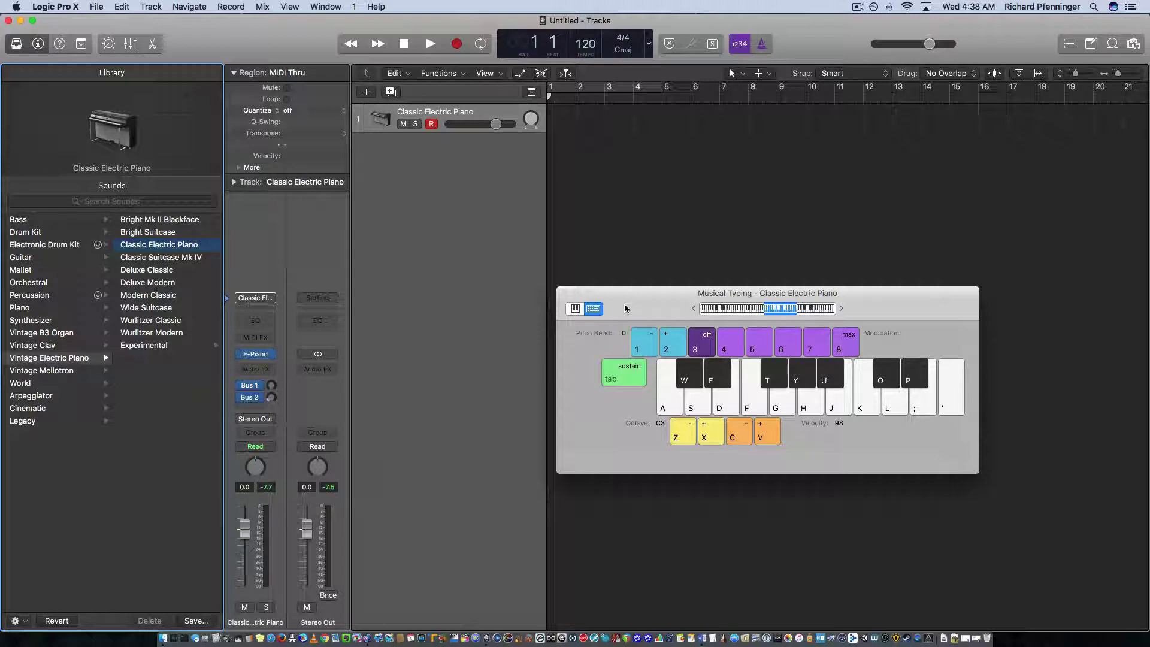
Close the Musical Typing window and show it again, twice in a row
left_click(563, 293)
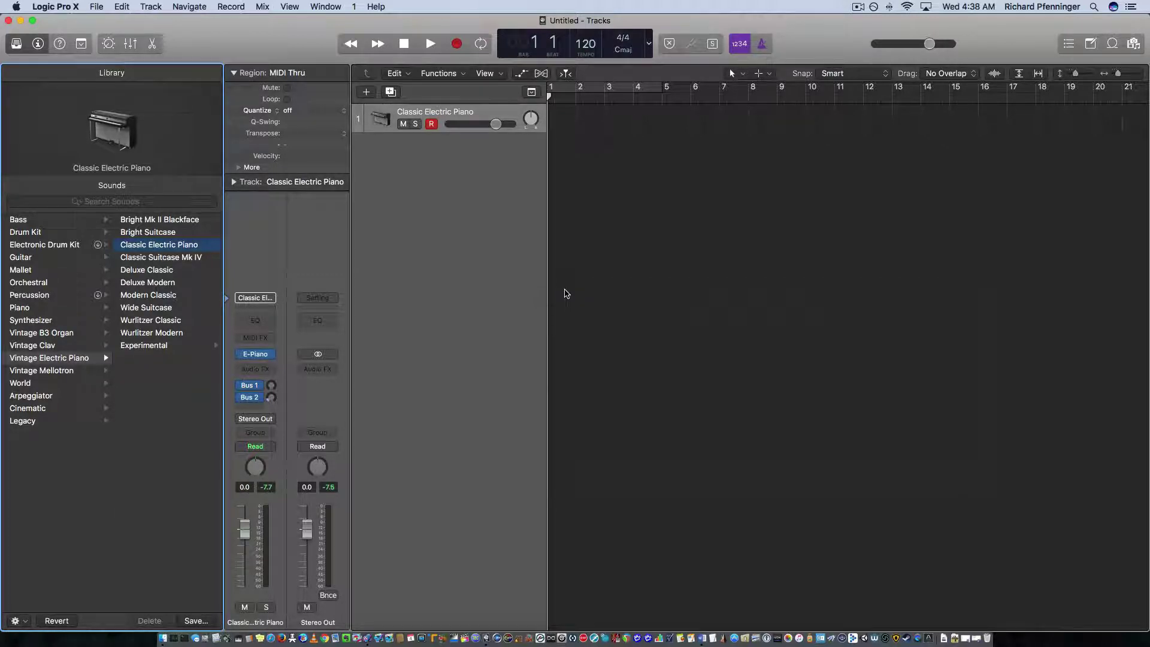
left_click(288, 8)
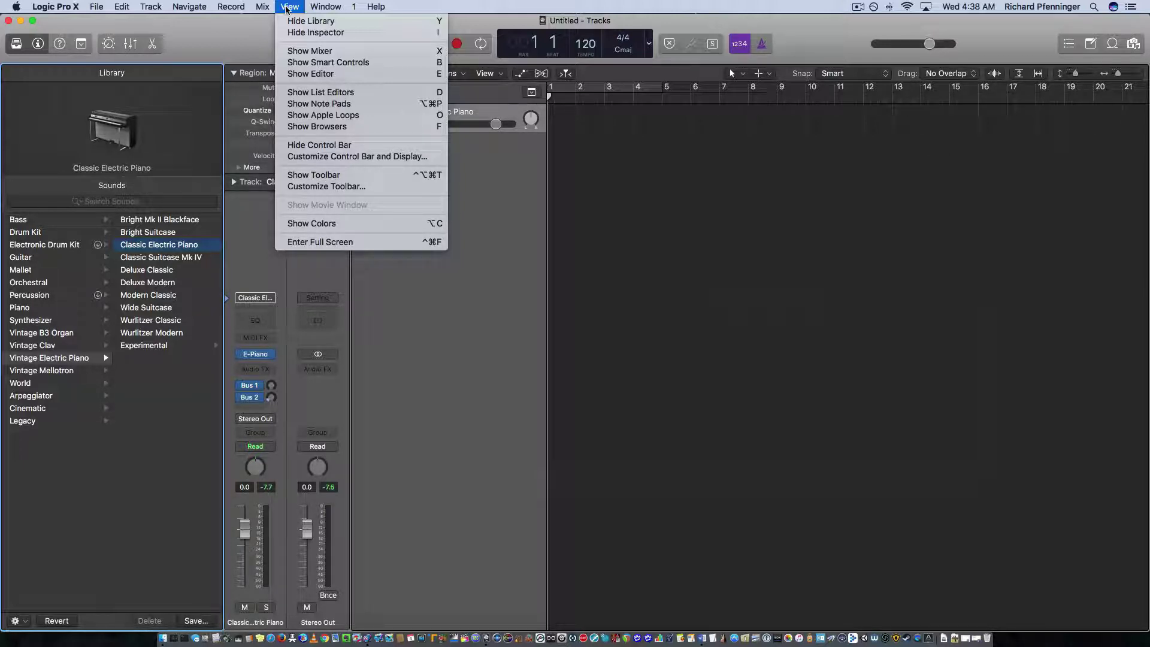
mouse_move(314, 7)
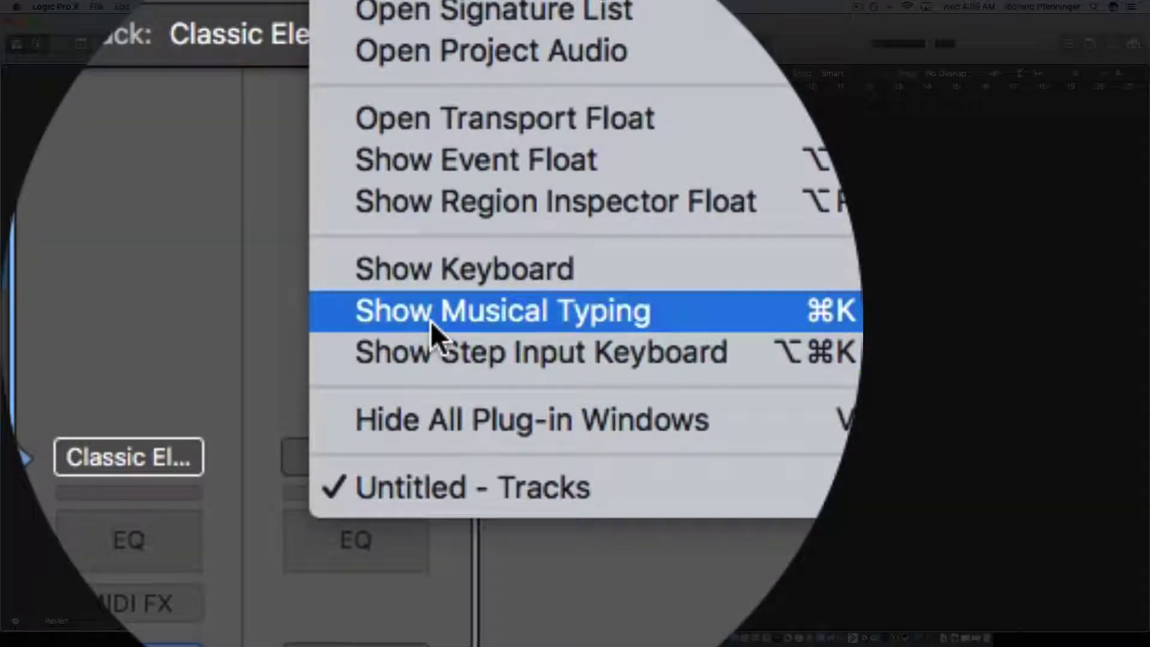
left_click(430, 321)
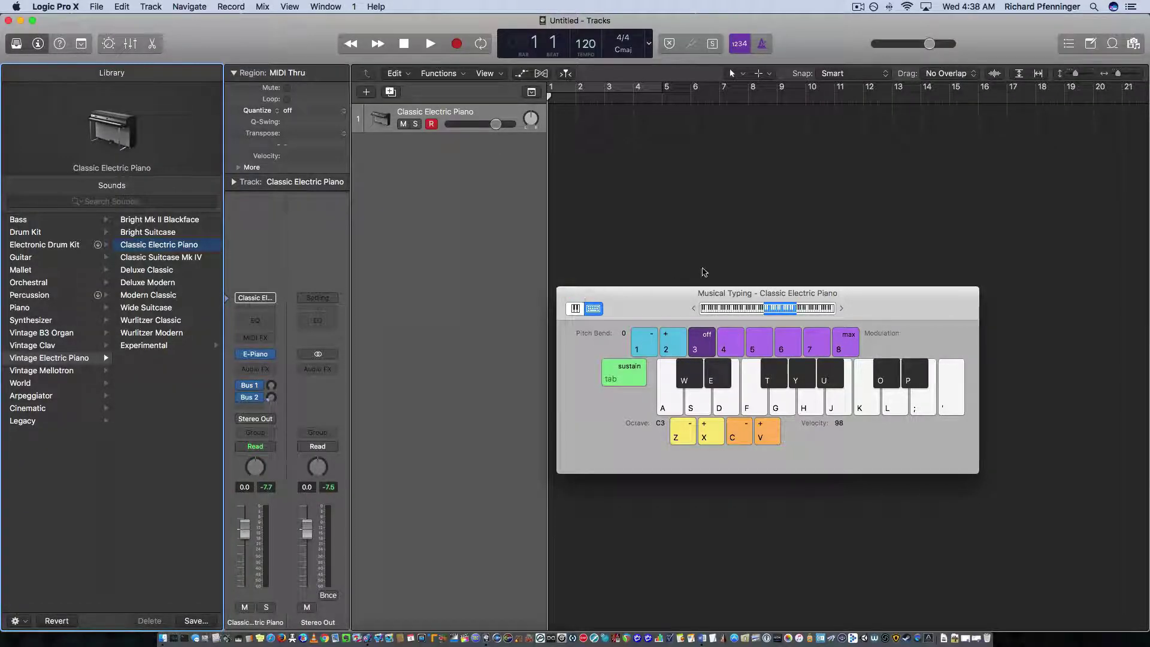
left_click(565, 293)
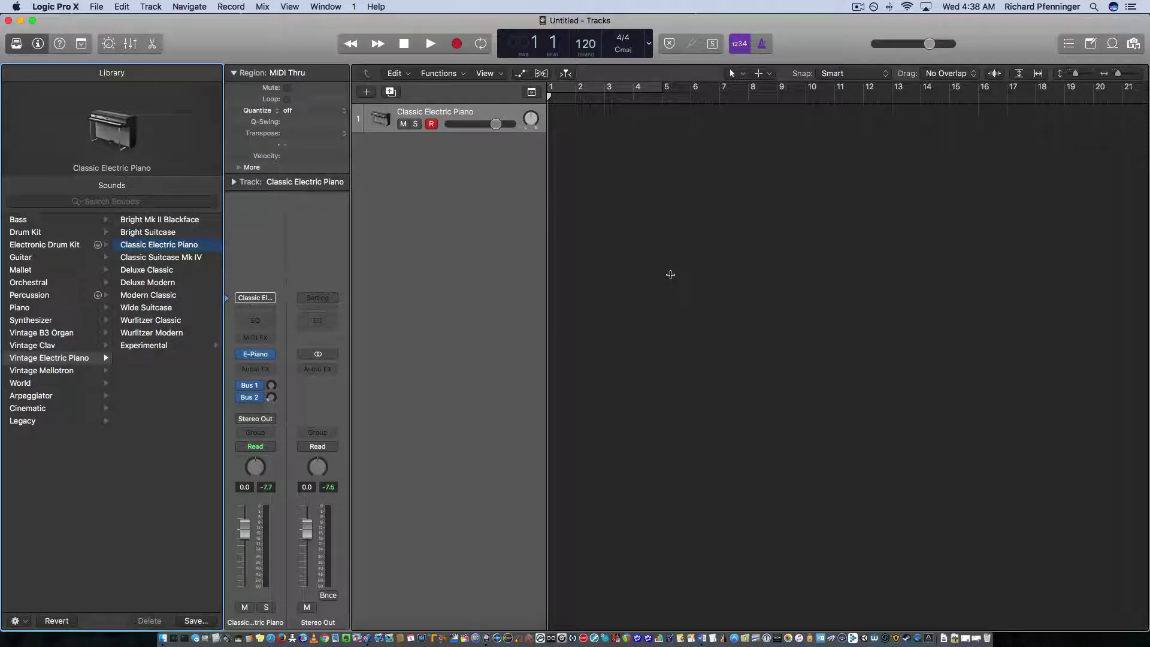
key("super+k")
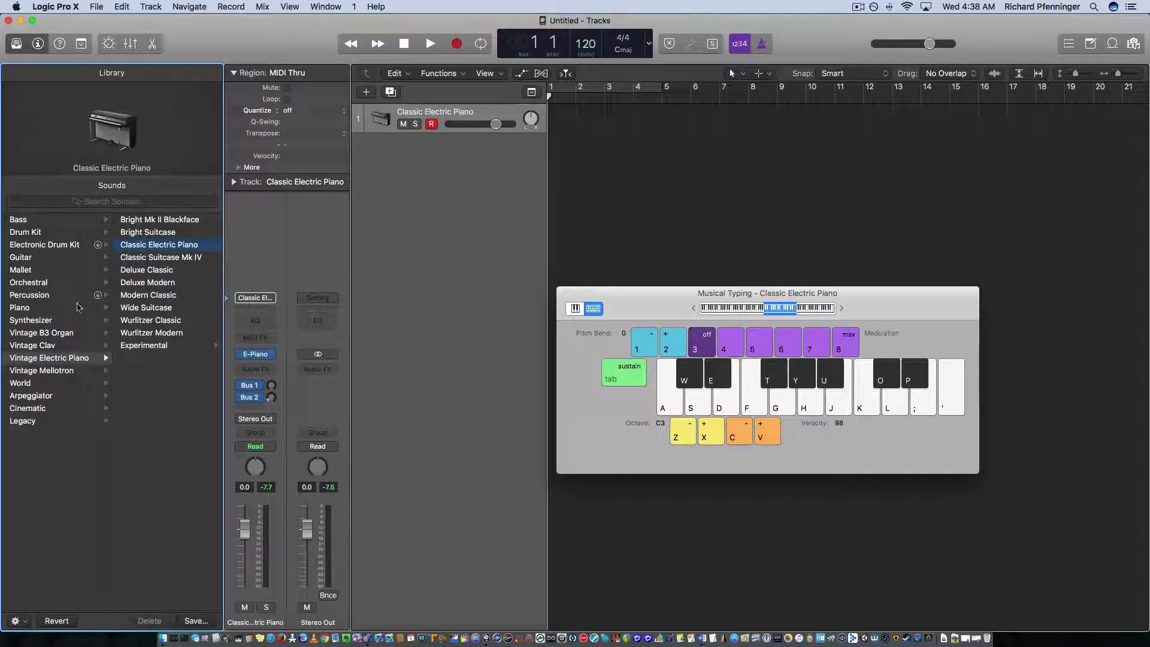
Load the Boesendorfer Grand Piano patch from the Piano sounds onto the track
left_click(26, 309)
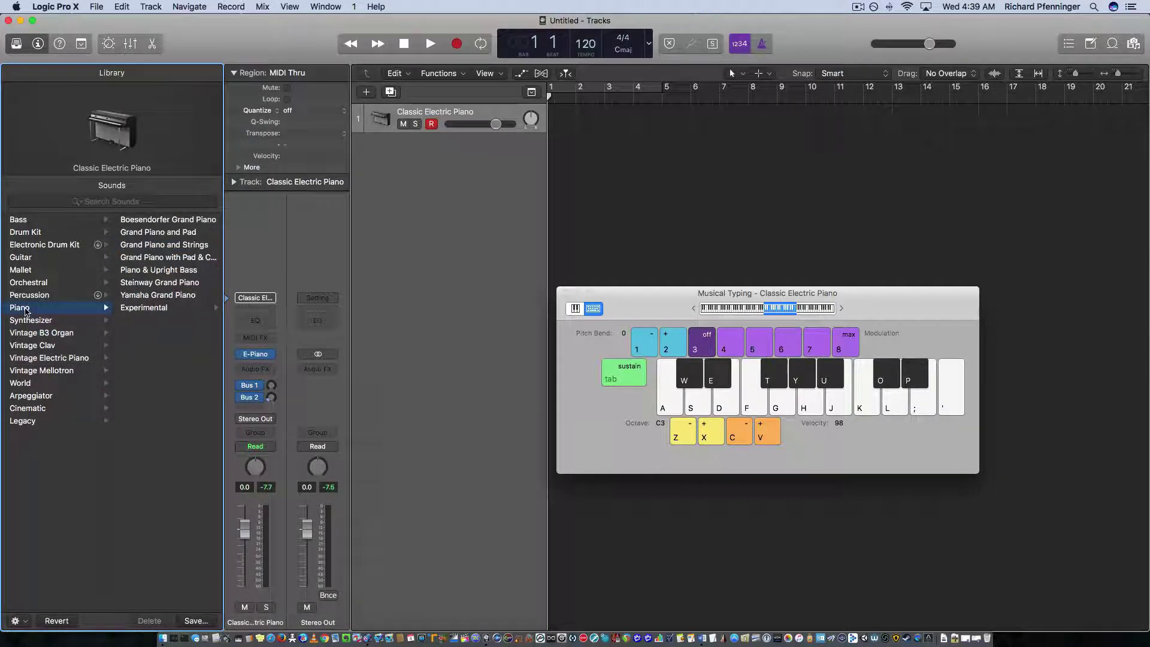
left_click(178, 221)
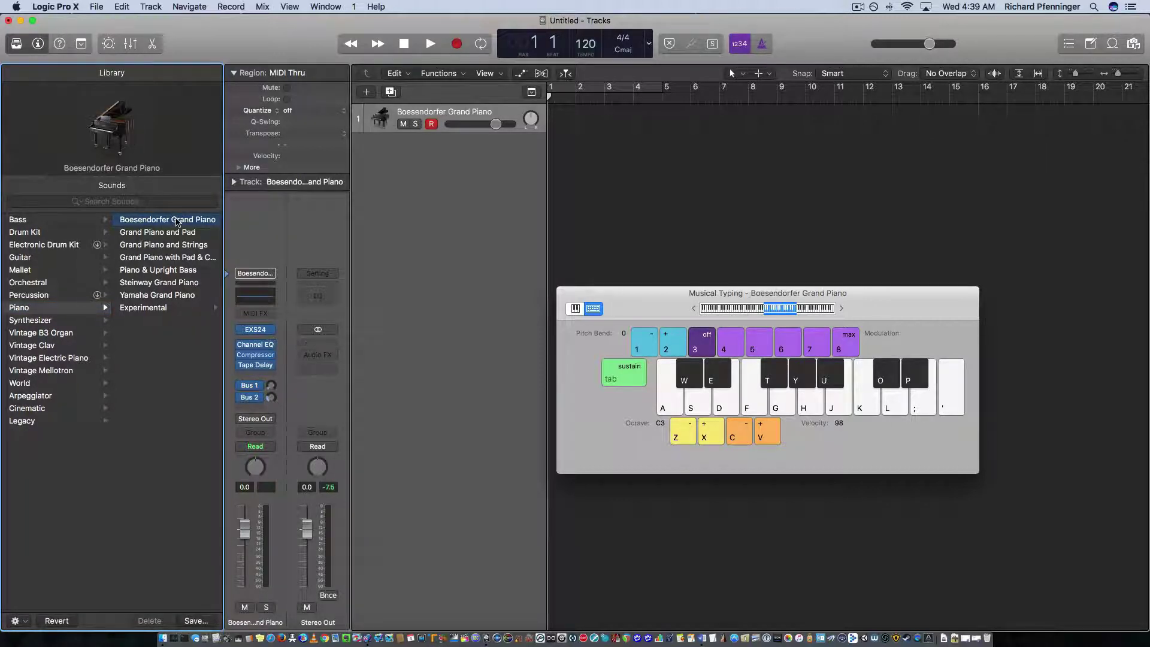
mouse_move(59, 124)
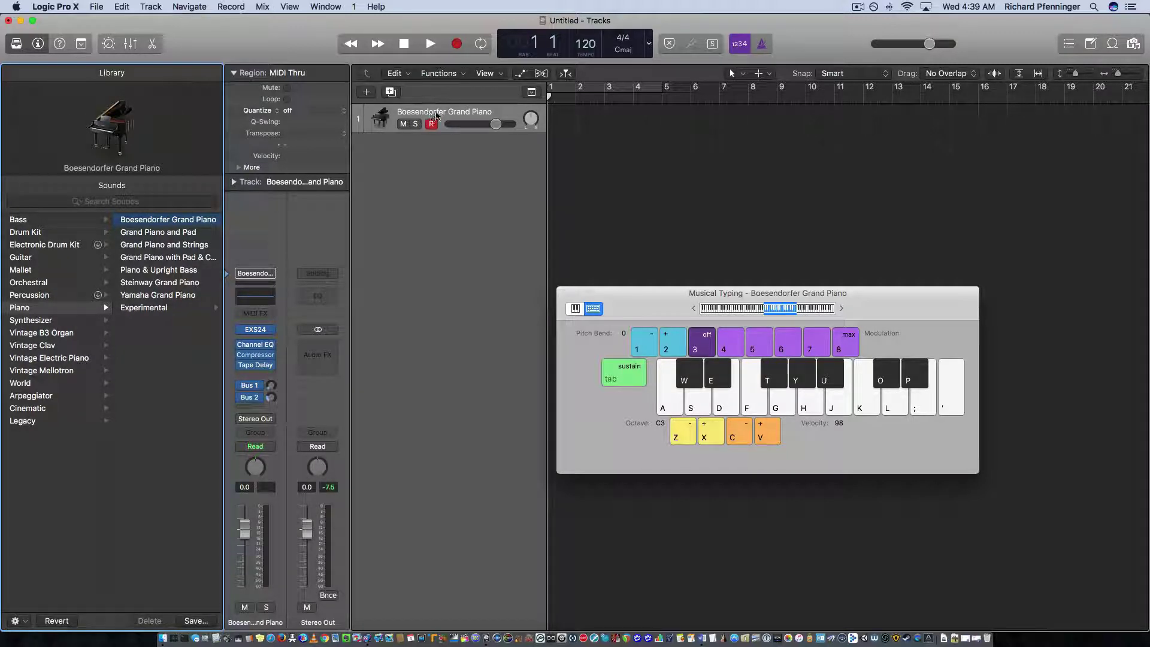
Play a run of test notes of the Boesendorfer Grand Piano on the Musical Typing keyboard using S, D, F, H, J and K
left_click(727, 394)
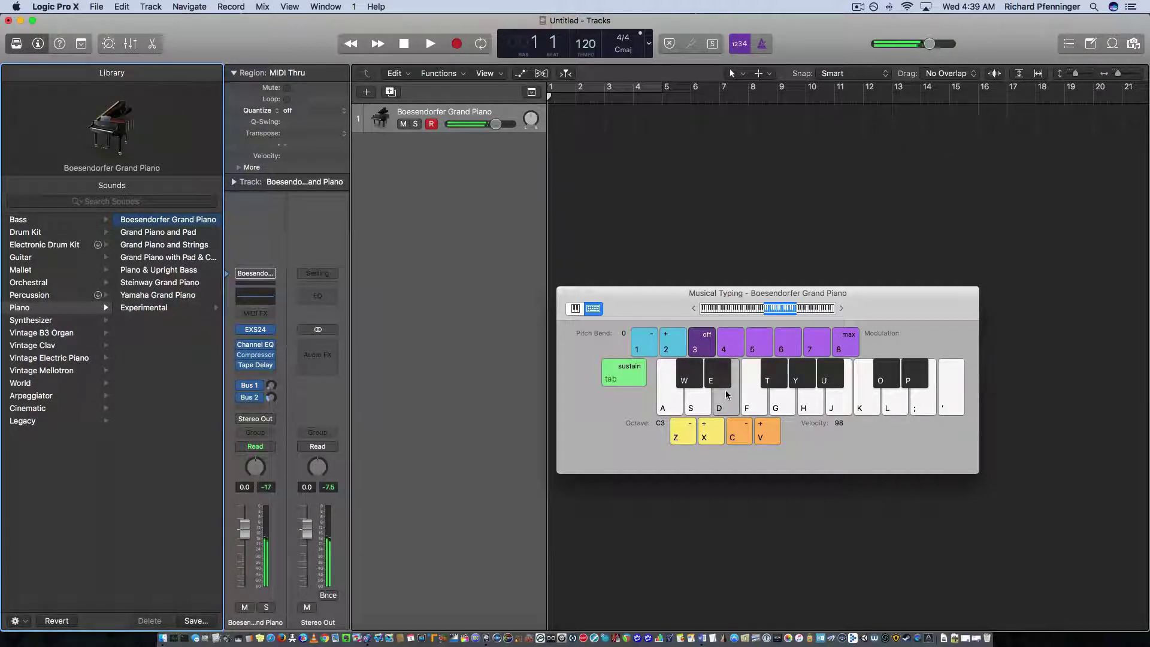
left_click(749, 398)
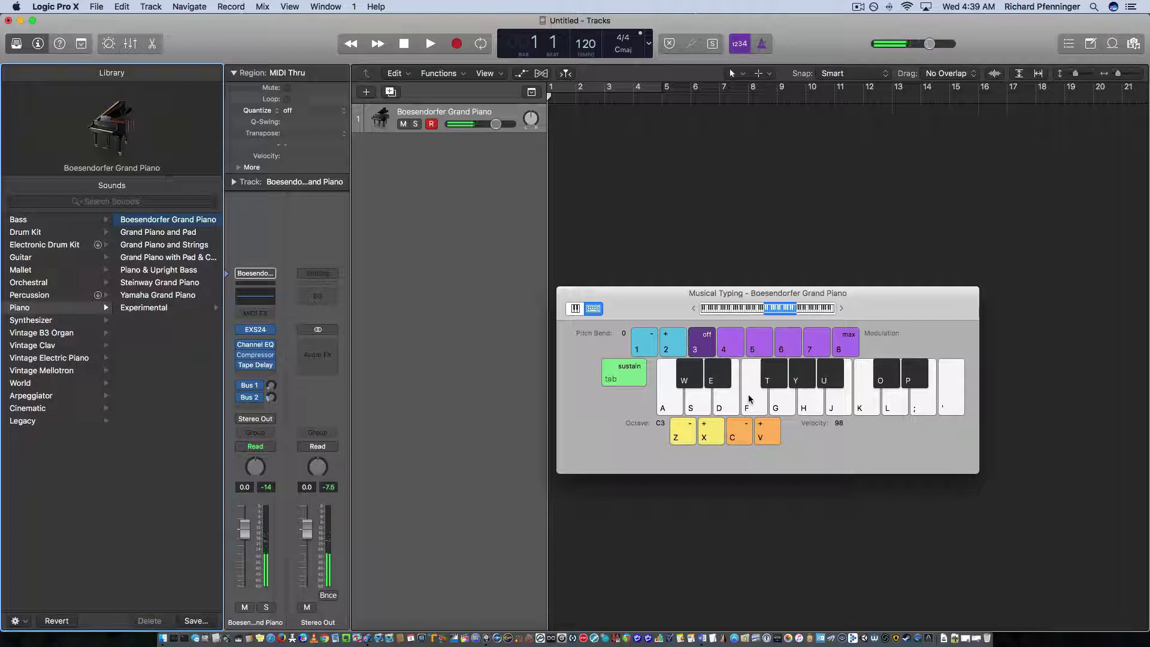
key("f")
key("j")
key("k")
key("k")
key("d")
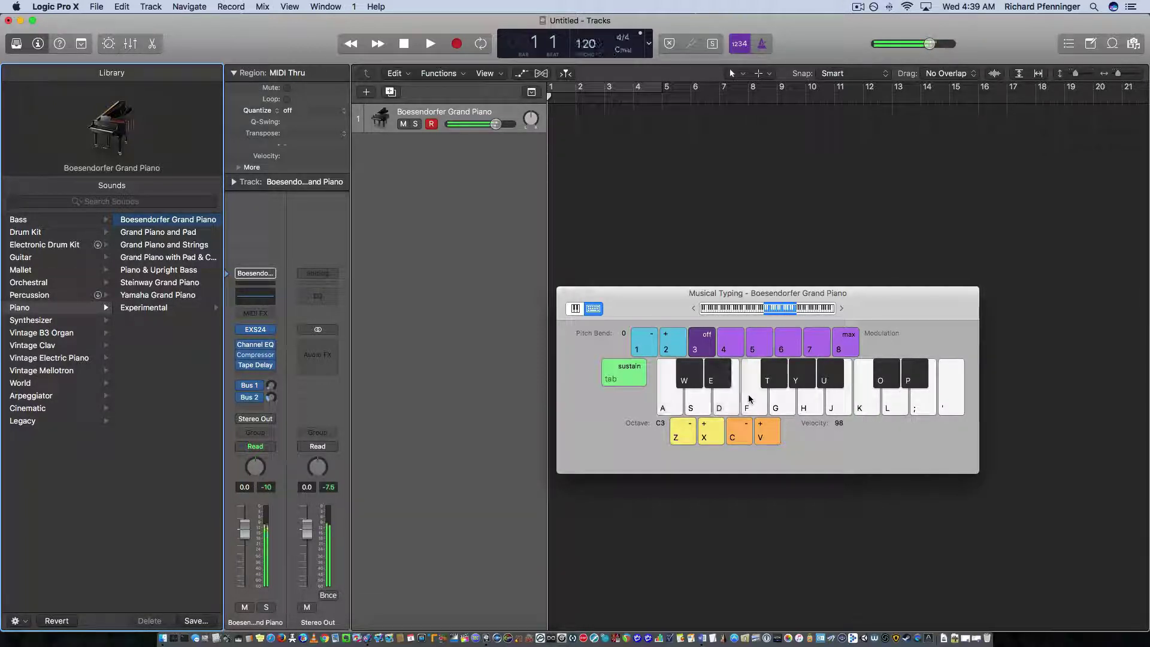
key("j")
key("h")
key("f")
key("j")
key("d")
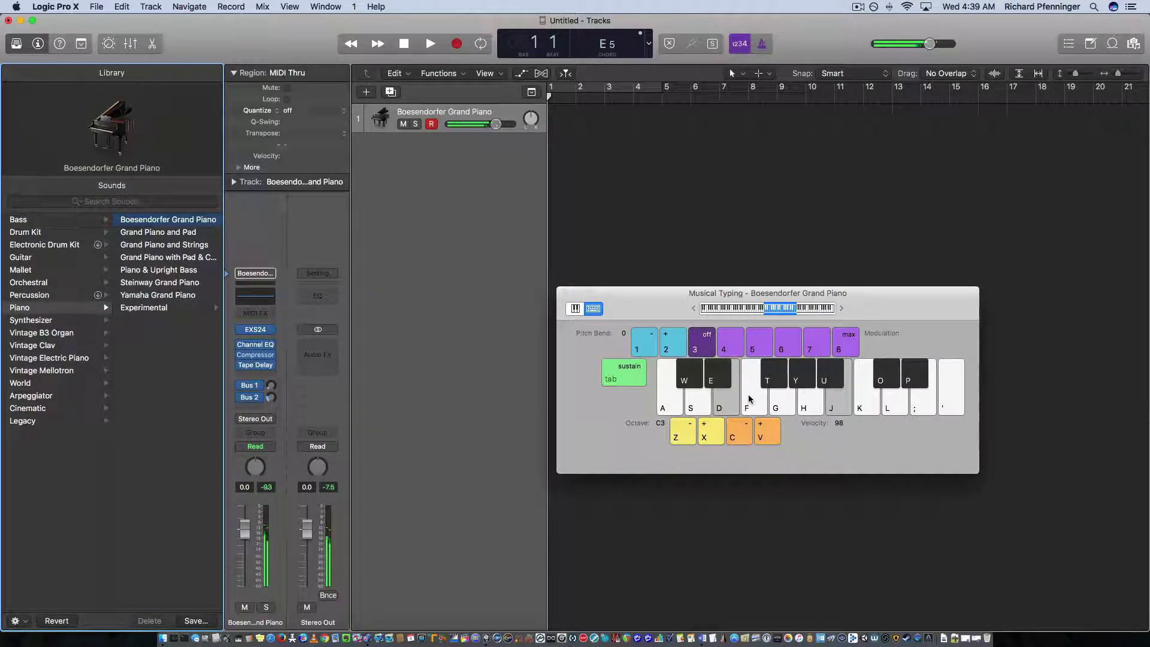
key("s")
key("k")
key("k")
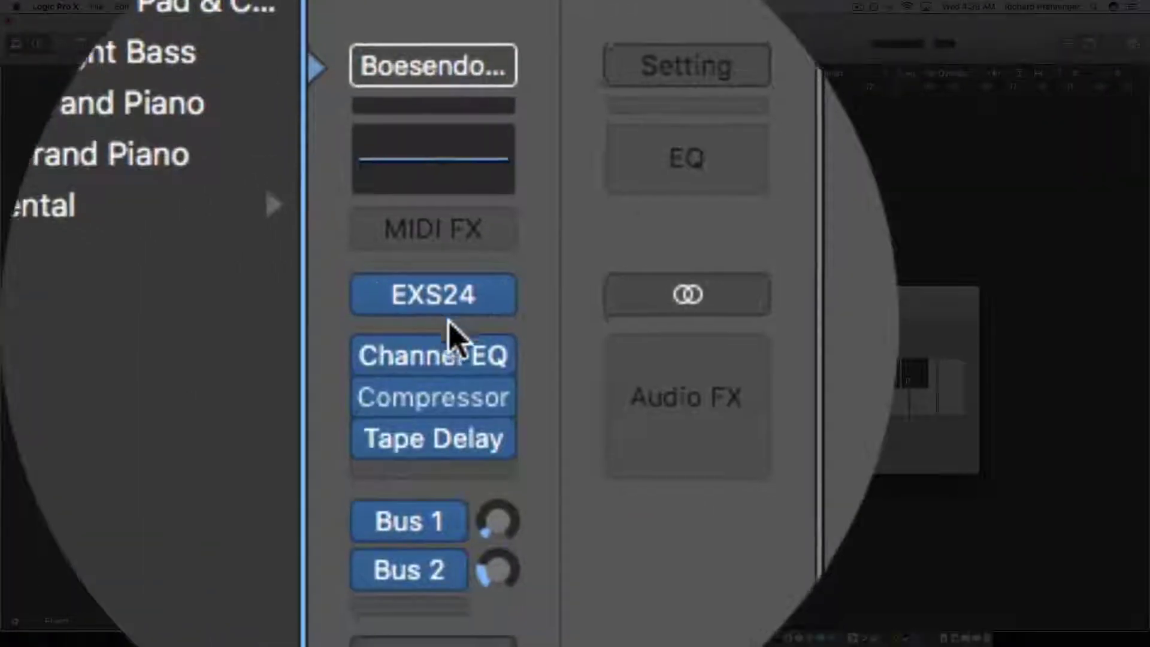
Open the EXS24 instrument plug-in of the Boesendorfer Grand Piano track
mouse_move(417, 293)
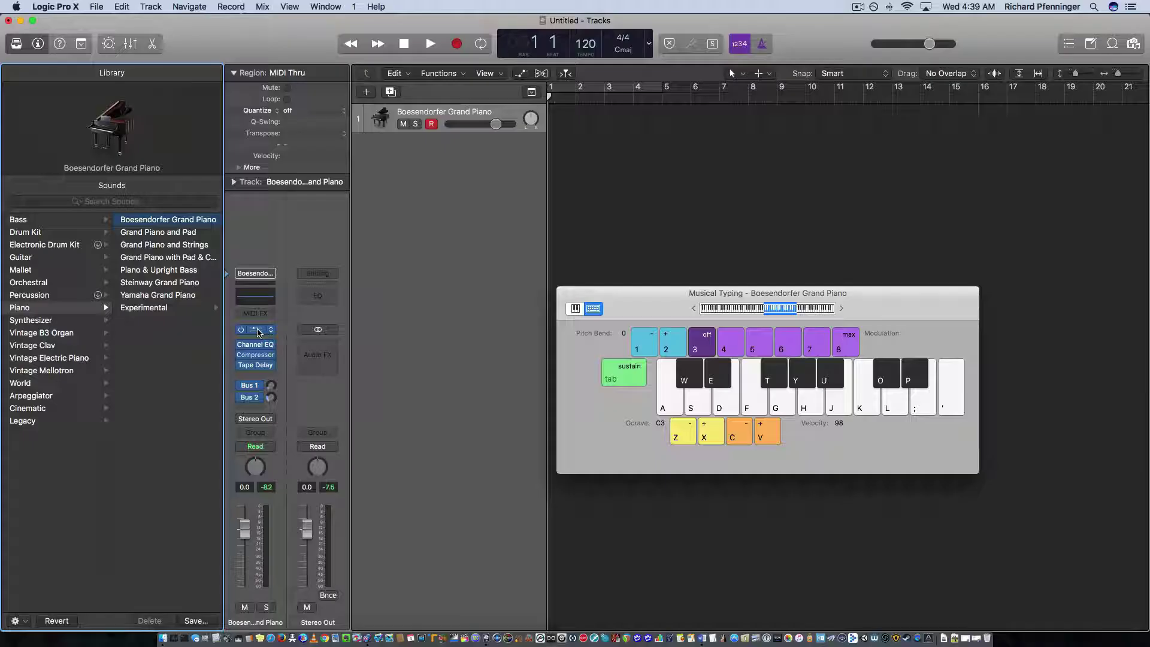
left_click(449, 324)
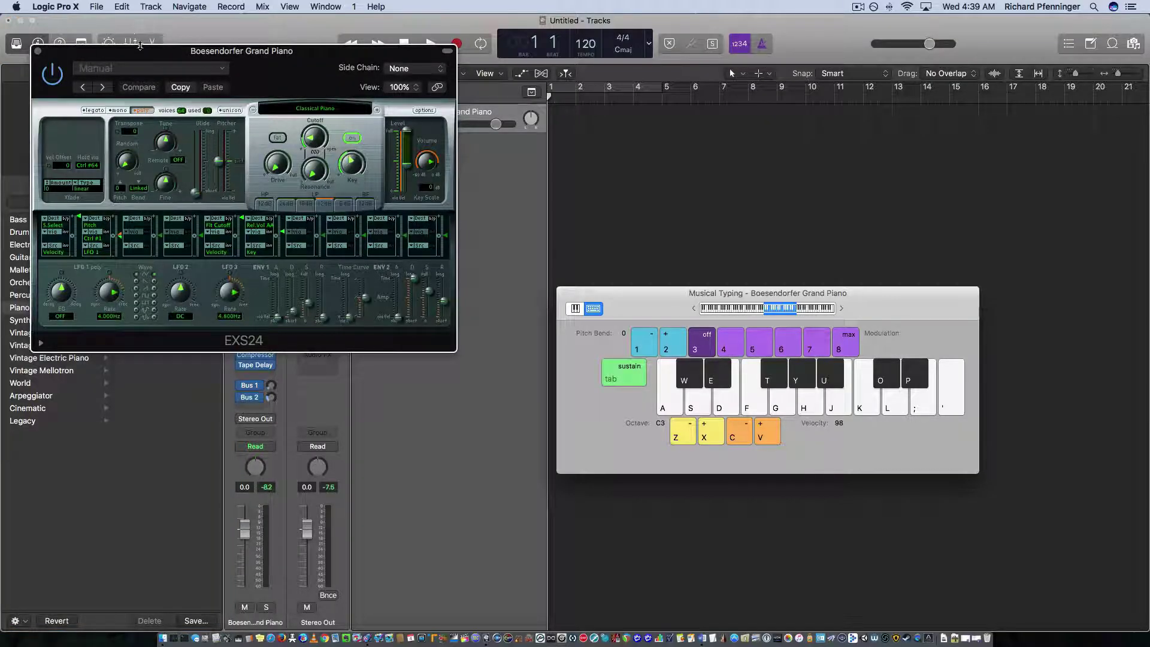
Move the EXS24 plug-in window off the Library and channel strips, and close it
left_click_drag(140, 49, 474, 91)
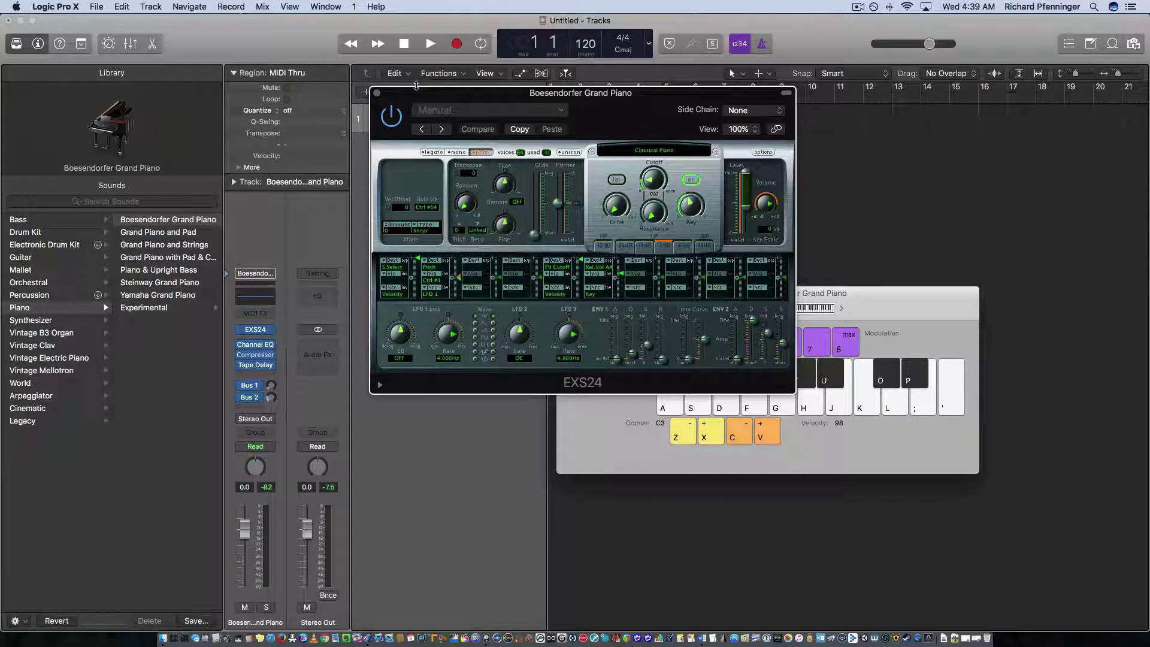
left_click(377, 93)
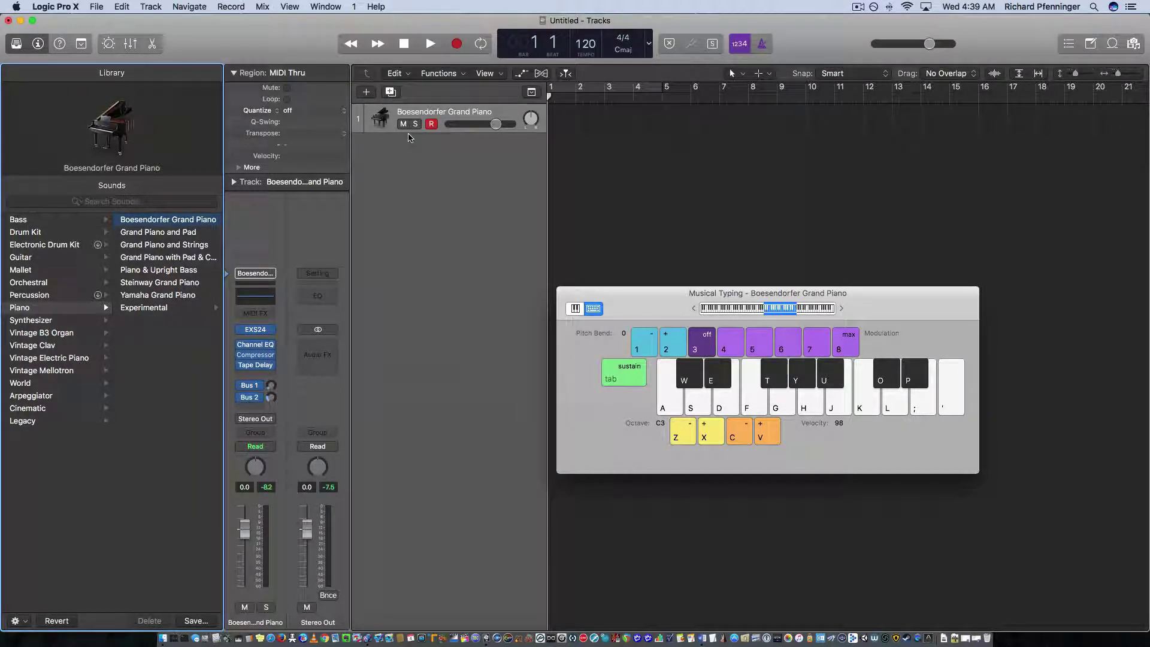
Load the Glass Marimba Hard patch from the Mallet sounds and audition it with Musical Typing notes D, F, G and H
left_click(28, 271)
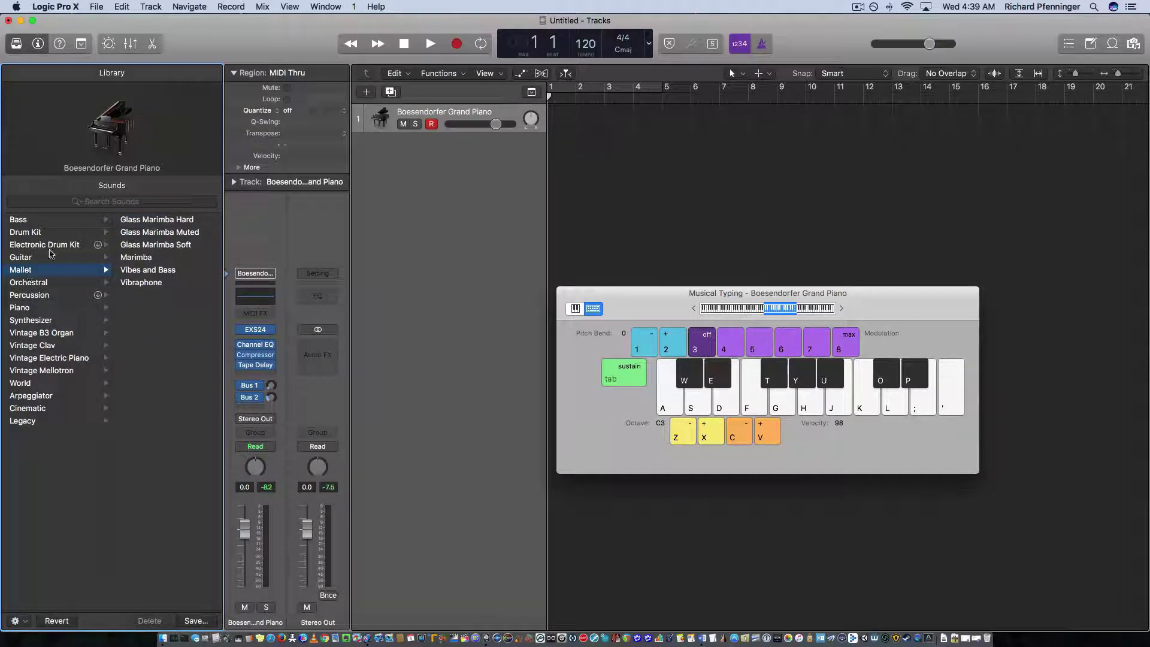
left_click(142, 223)
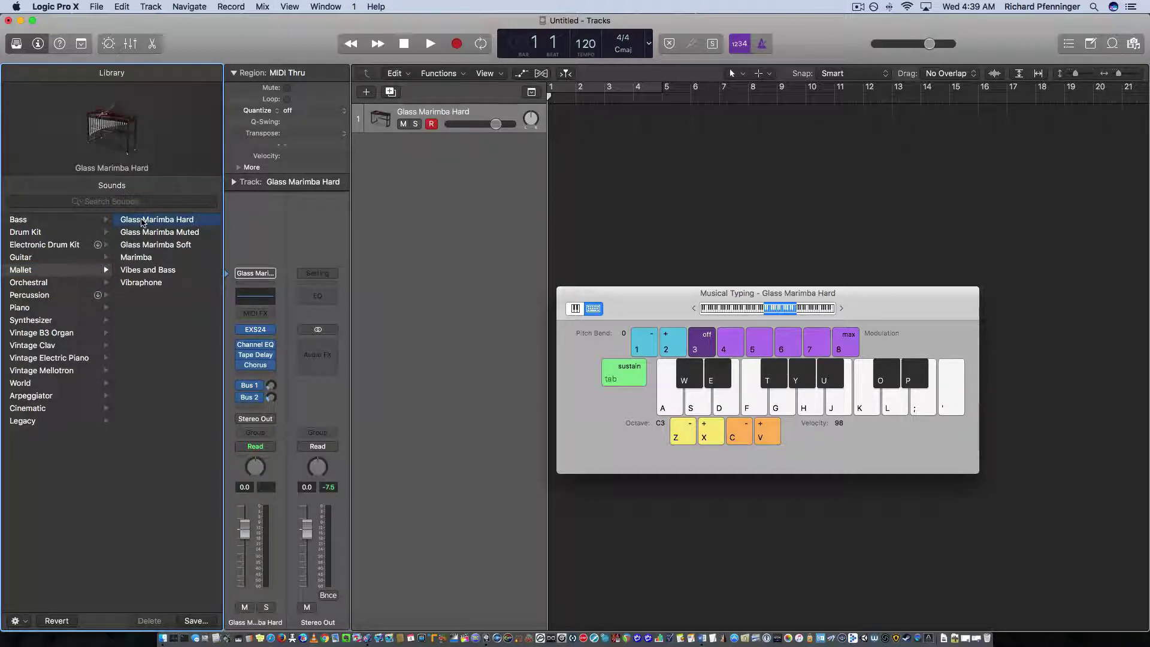
left_click(724, 404)
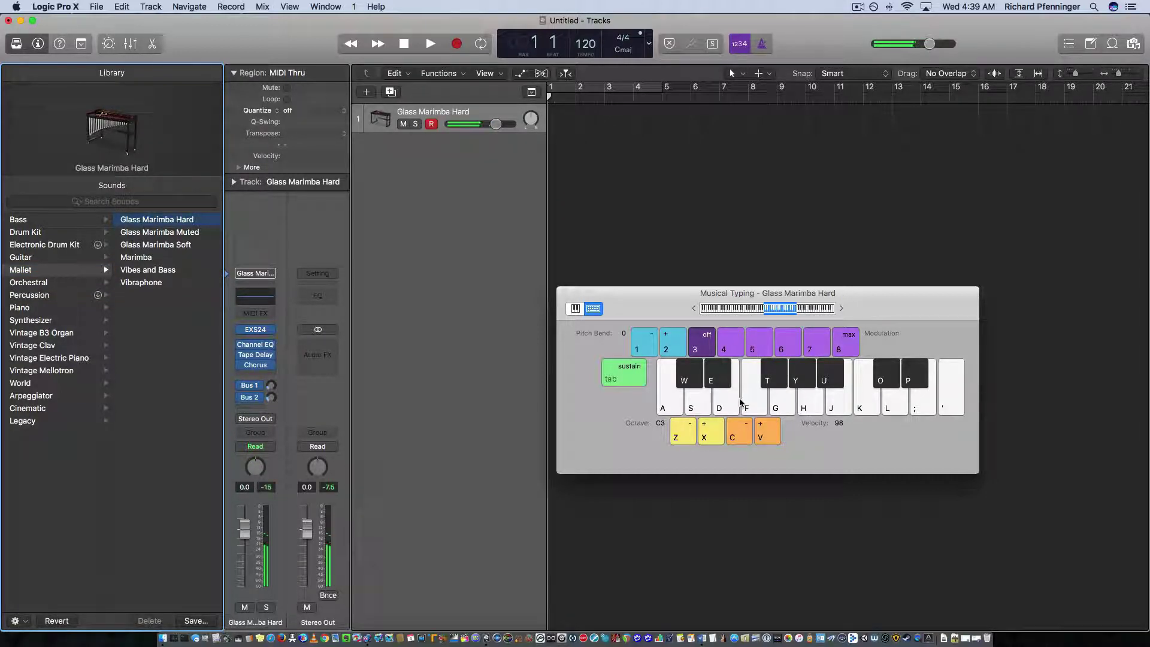
left_click(755, 402)
left_click(783, 402)
left_click(813, 395)
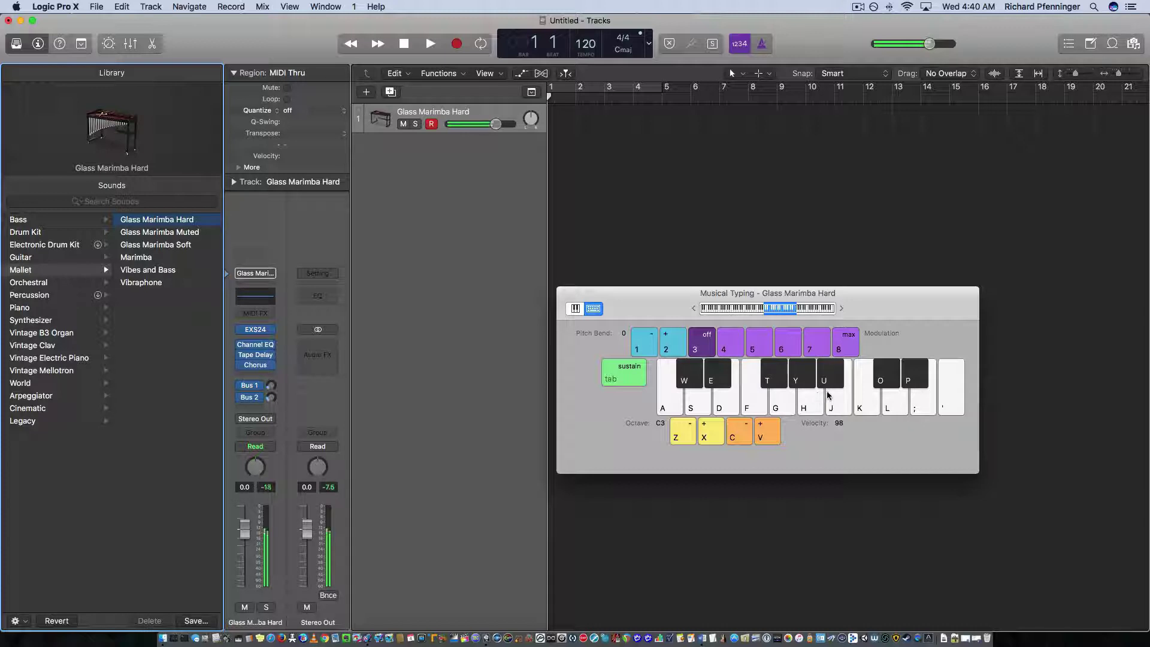